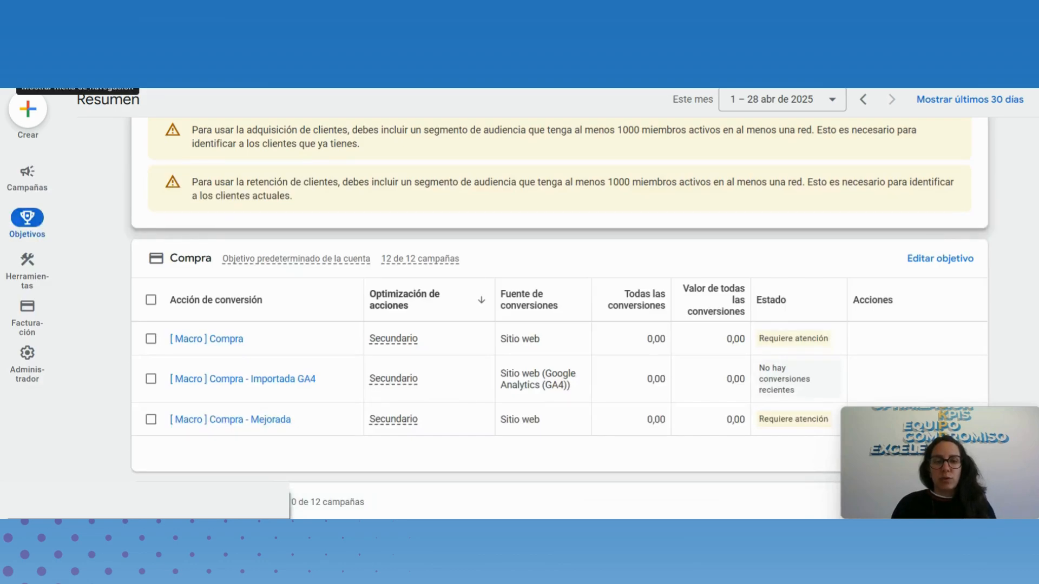
- Review the conversion actions under the Compra goal, comparing their optimization, source and status
scroll(936, 233, "up", 3)
scroll(936, 232, "down", 3)
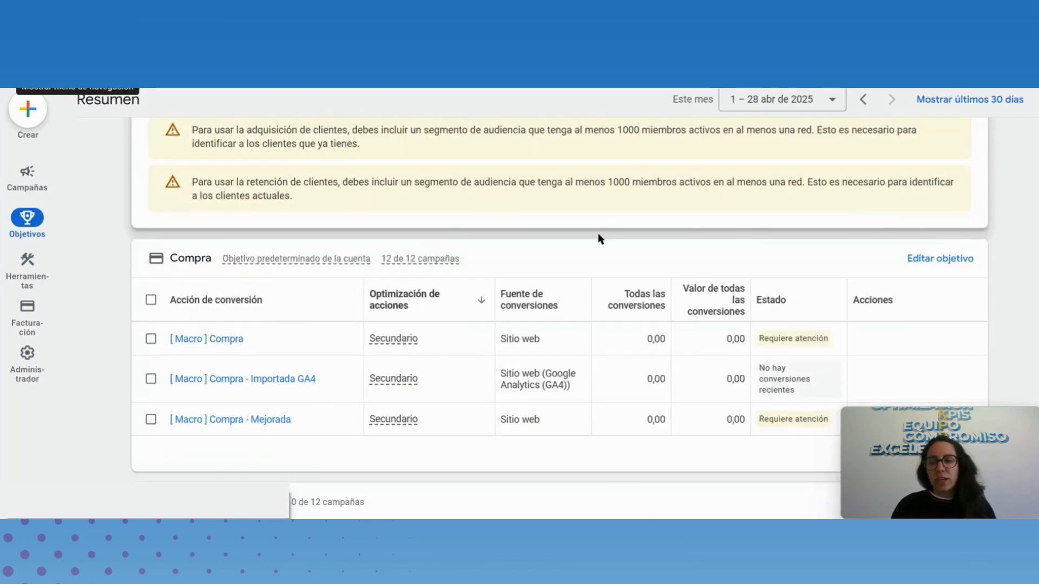
scroll(599, 235, "down", 1)
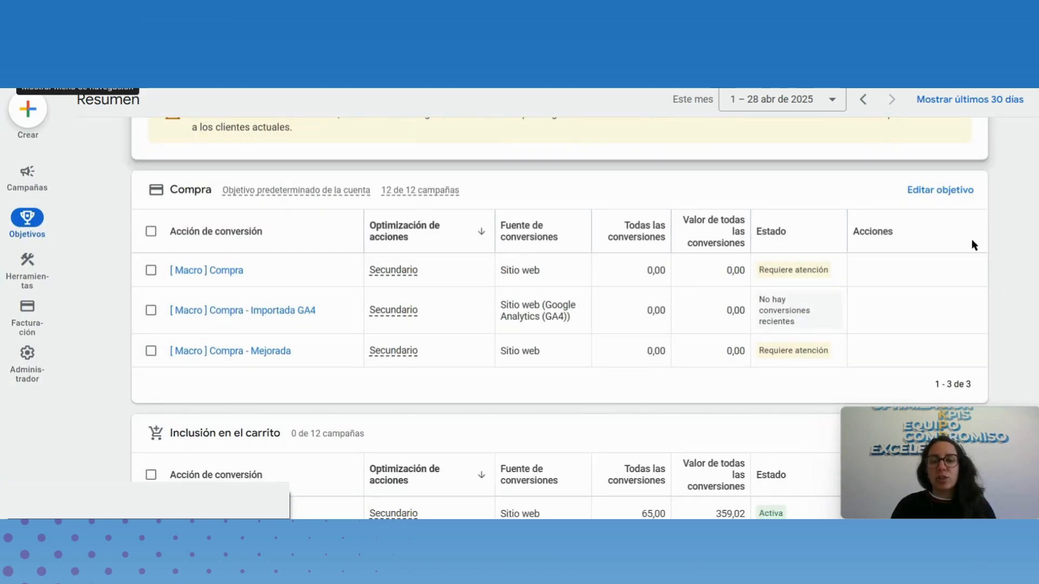
left_click_drag(579, 271, 862, 312)
left_click(862, 312)
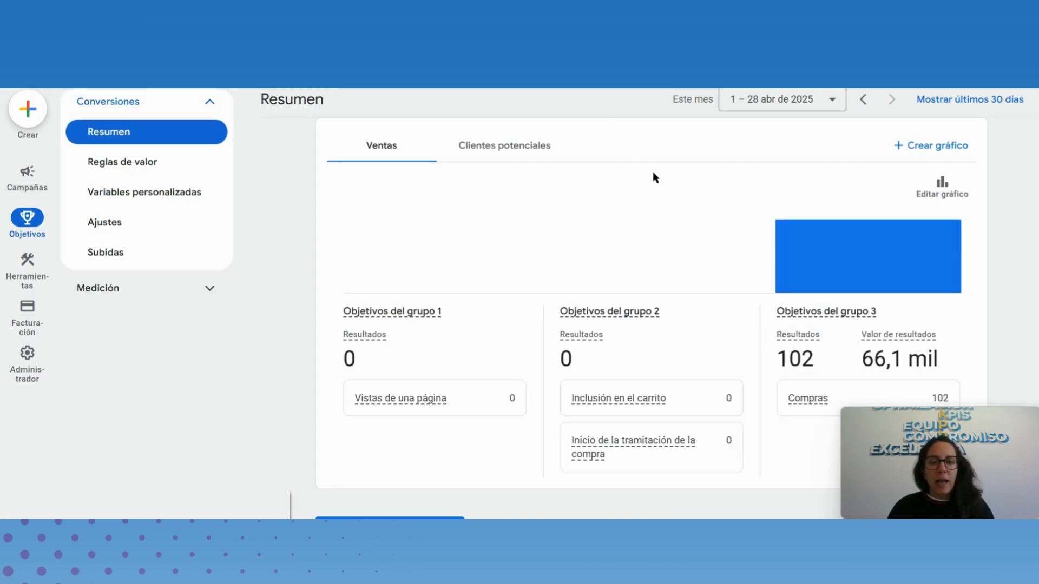
- Examine the Compra goal's card and other sale conversion actions for primary or secondary optimization, source and value
scroll(652, 171, "down", 7)
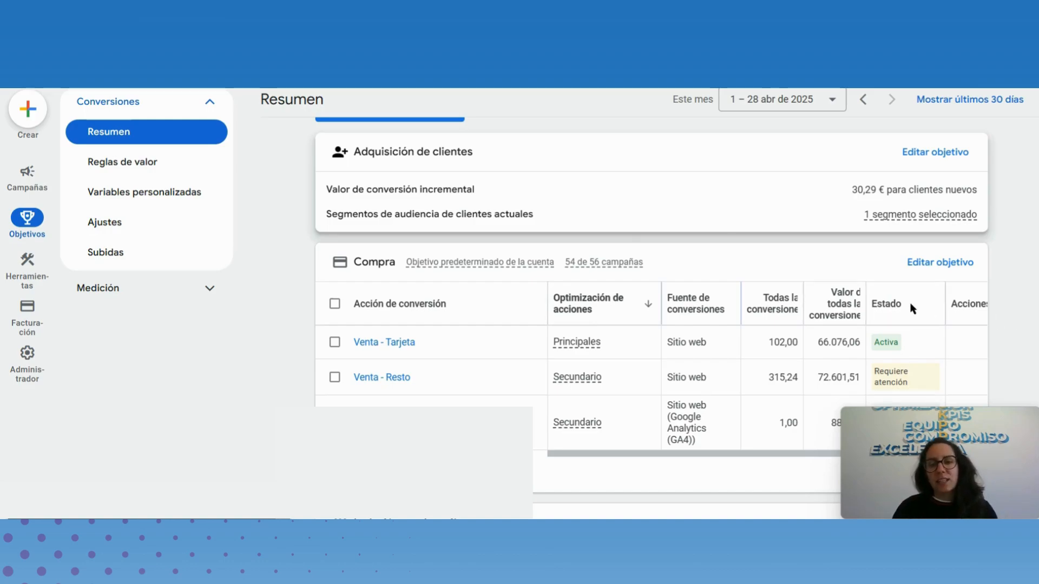
mouse_move(707, 301)
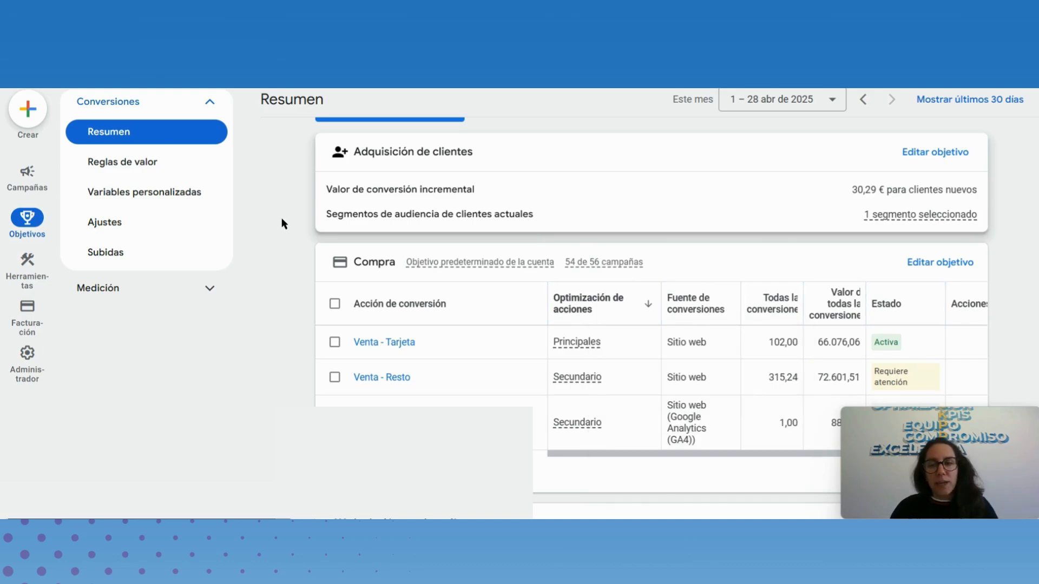
scroll(281, 218, "down", 4)
scroll(281, 217, "down", 4)
scroll(281, 208, "up", 6)
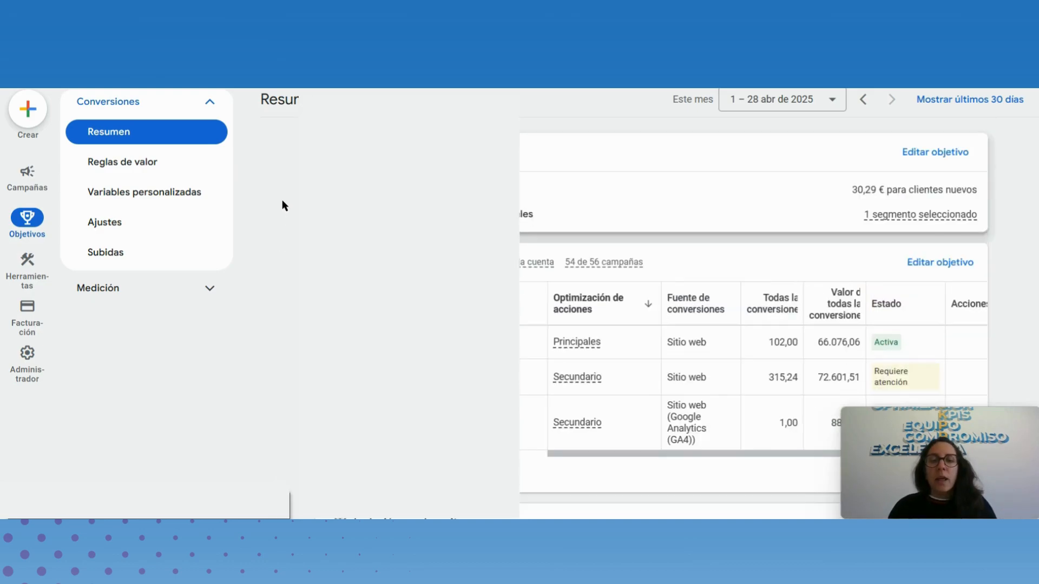
- Examine the custom goals Sumatorio Pasos and Purchase and compare them with the standard purchase and checkout goals
scroll(282, 206, "down", 7)
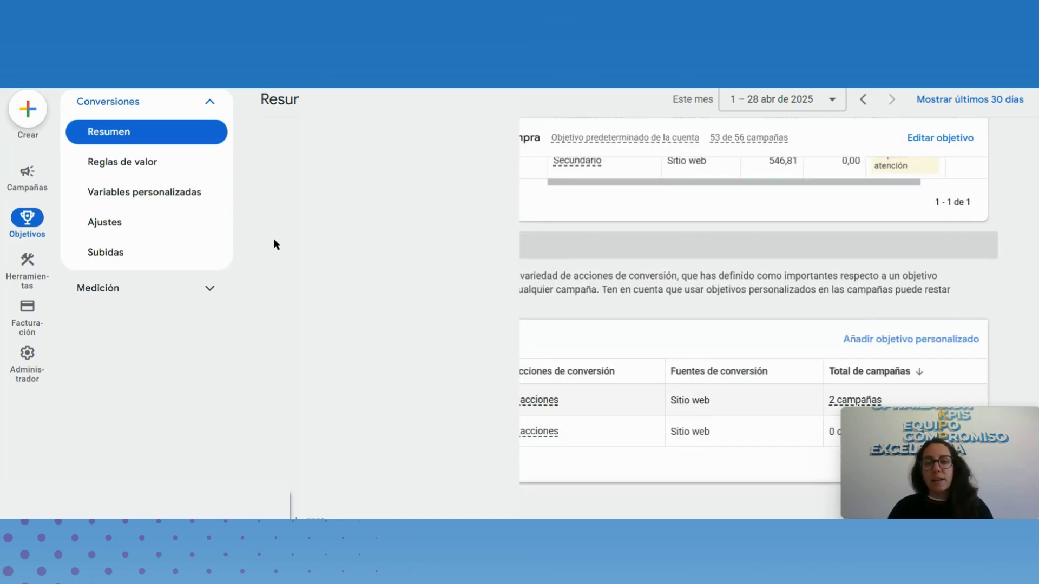
scroll(273, 242, "up", 1)
scroll(274, 245, "up", 1)
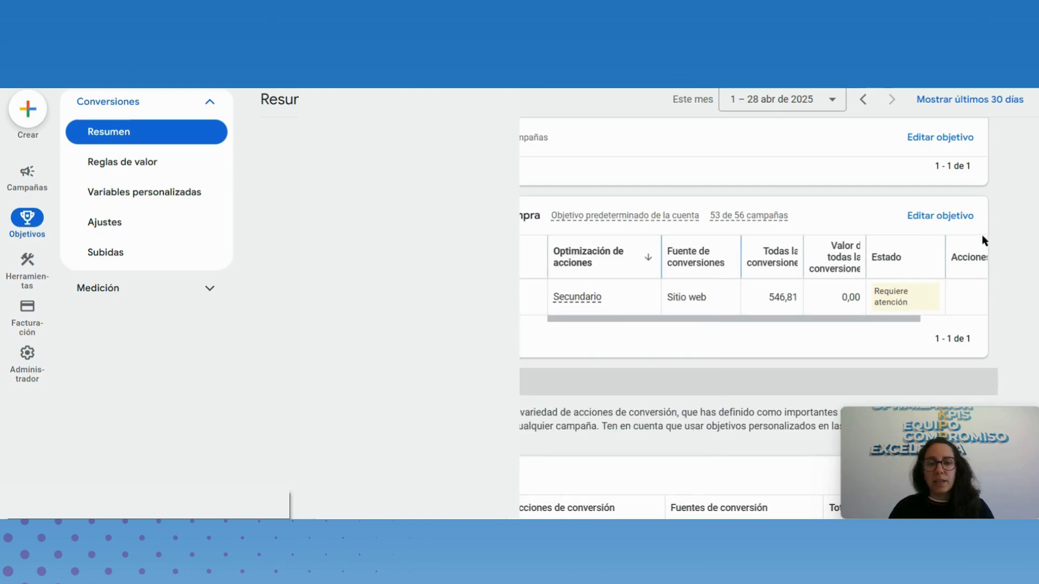
scroll(981, 235, "down", 1)
scroll(971, 266, "down", 1)
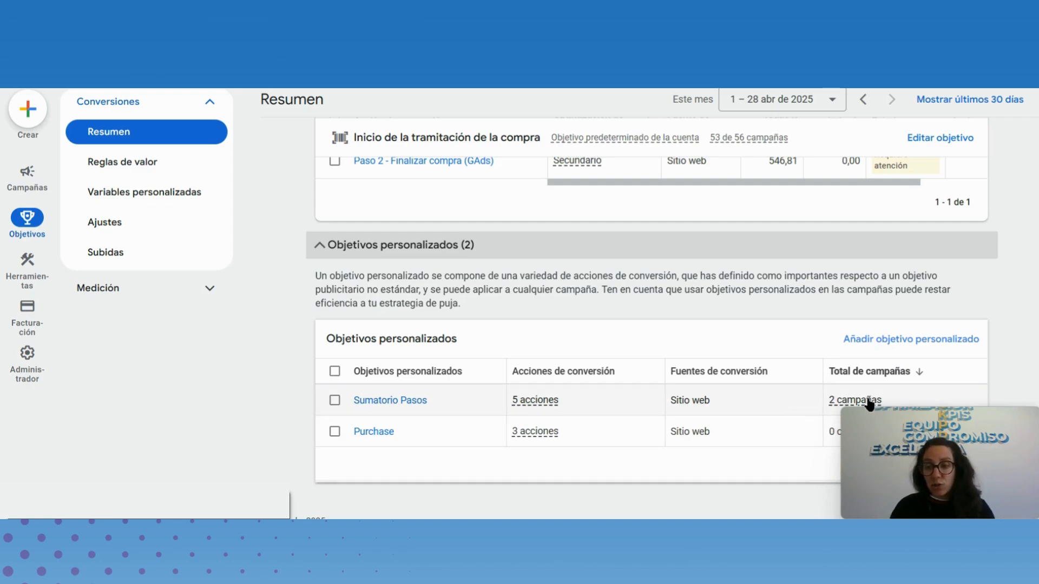
scroll(869, 403, "up", 15)
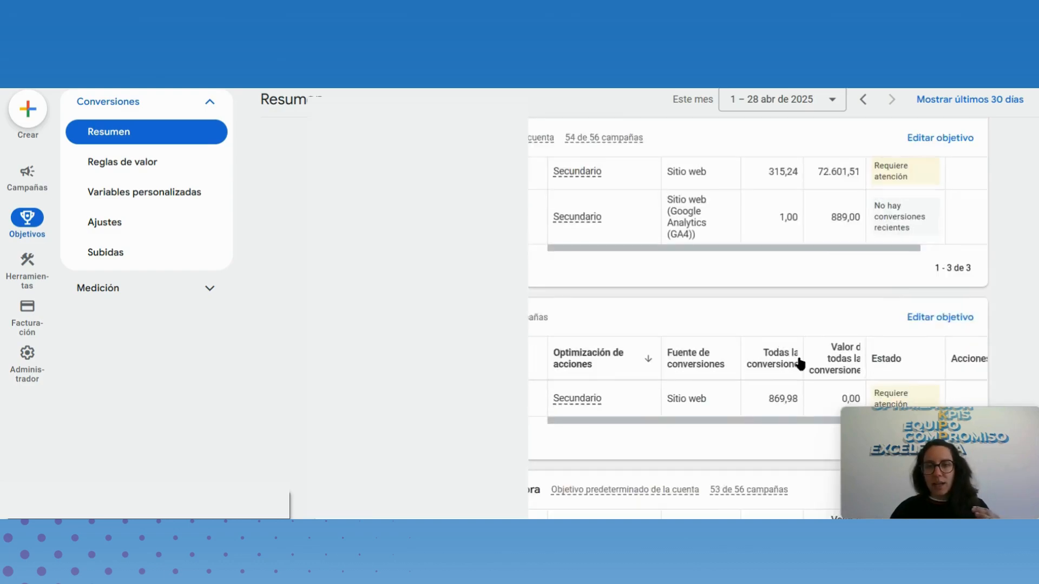
scroll(621, 387, "down", 1)
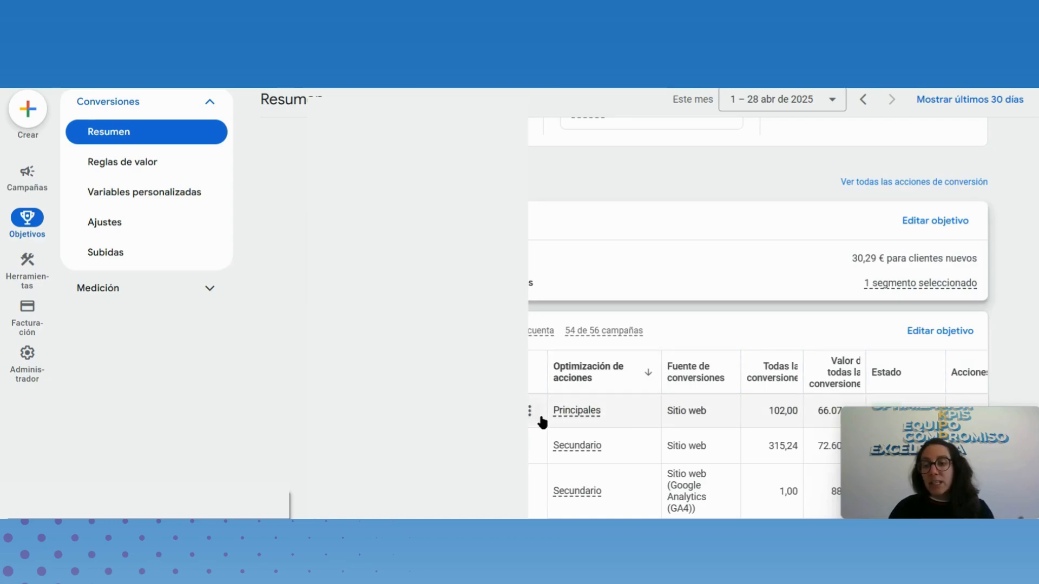
scroll(542, 420, "down", 8)
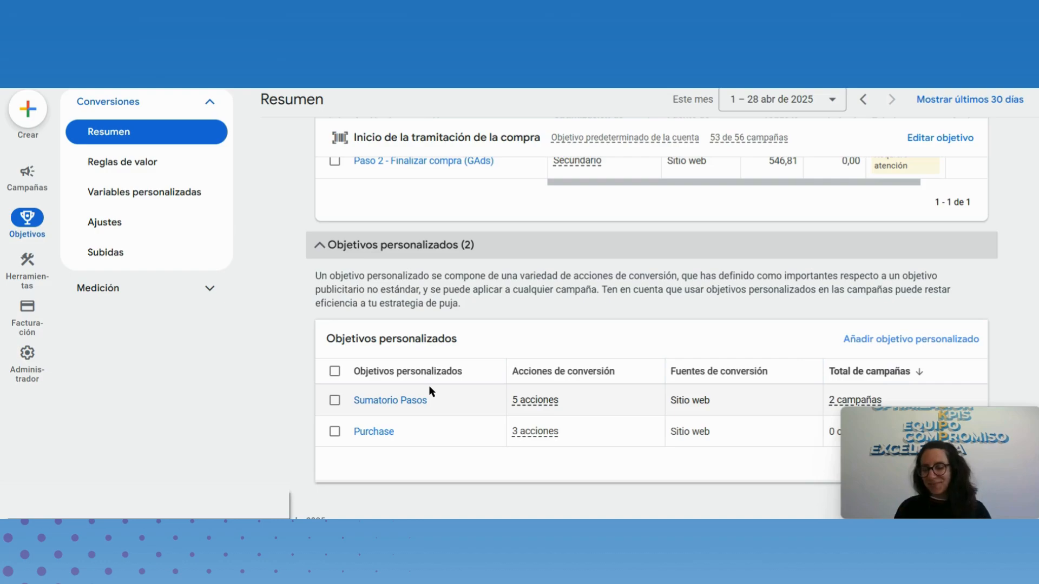
scroll(429, 386, "up", 10)
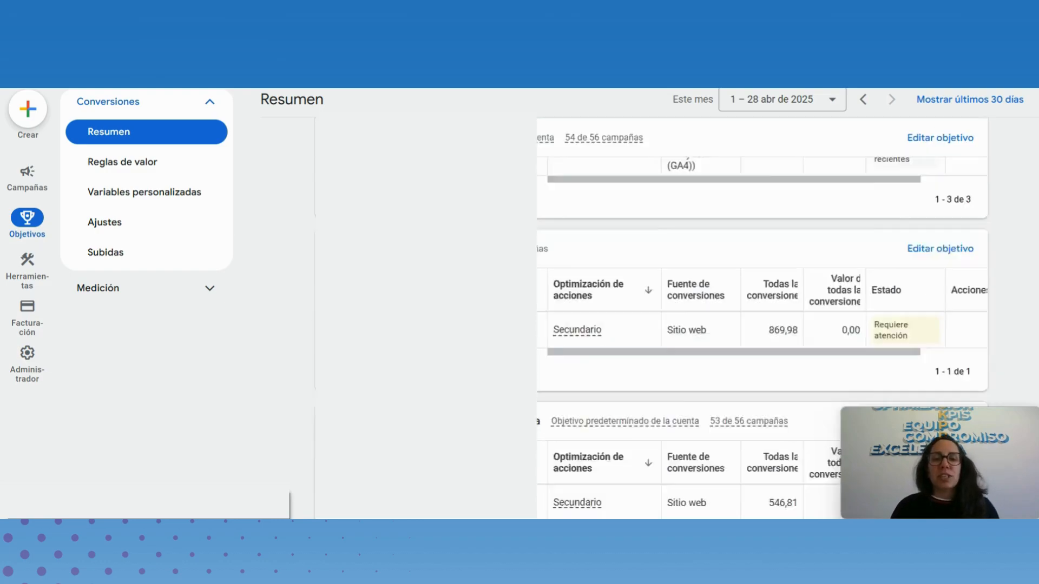
- Check the conversion sources of the First Order and Lookiero Chief App first_order actions under the Compra goal
scroll(563, 116, "up", 5)
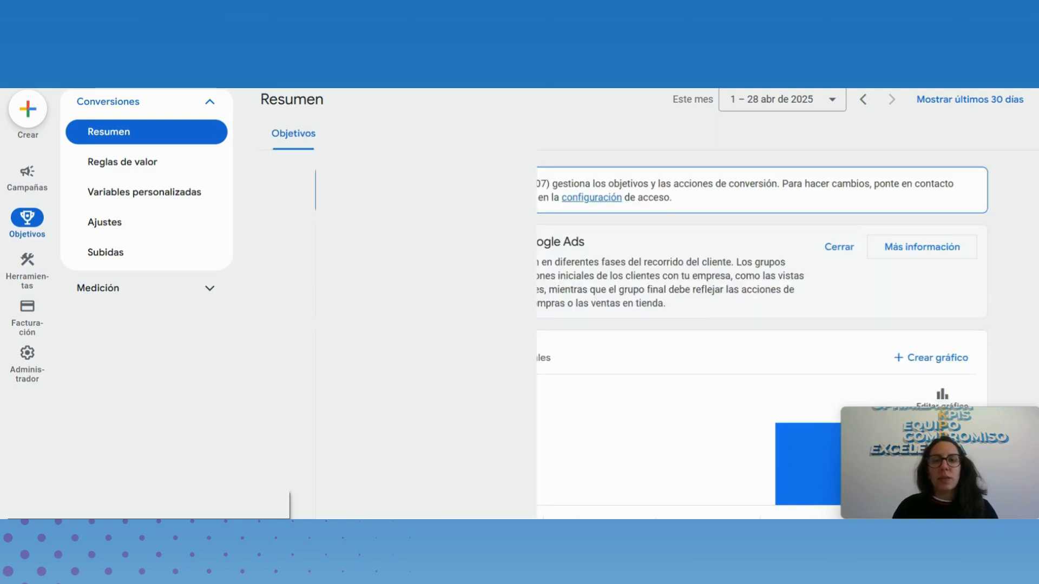
scroll(563, 116, "down", 10)
scroll(563, 124, "down", 10)
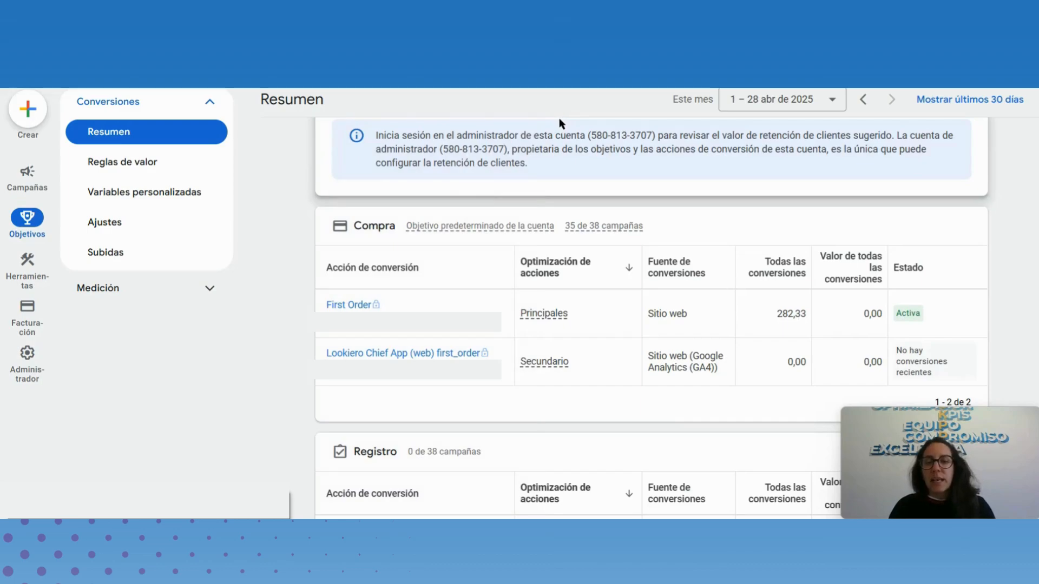
mouse_move(831, 260)
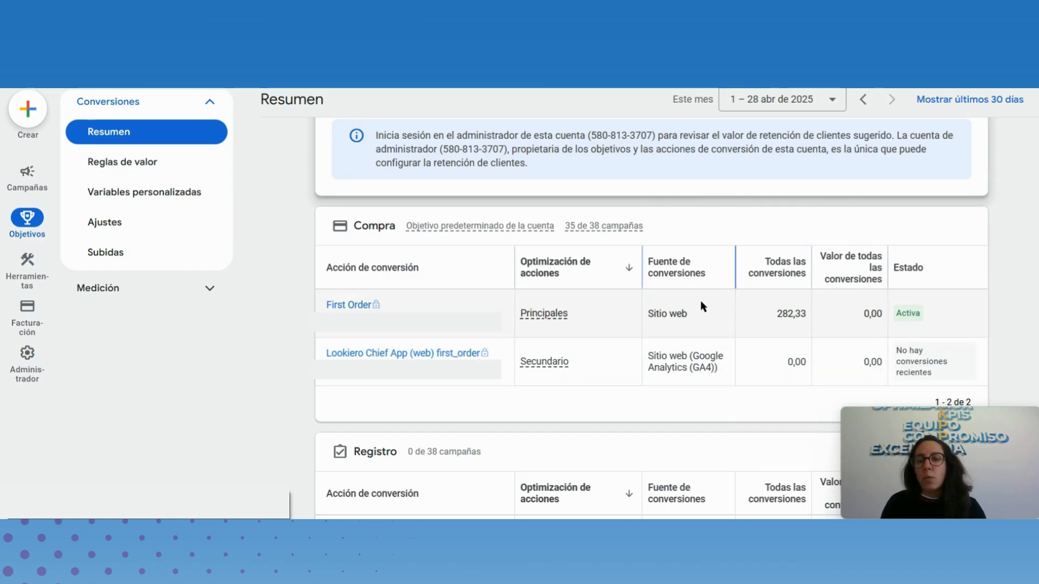
scroll(701, 314, "down", 1)
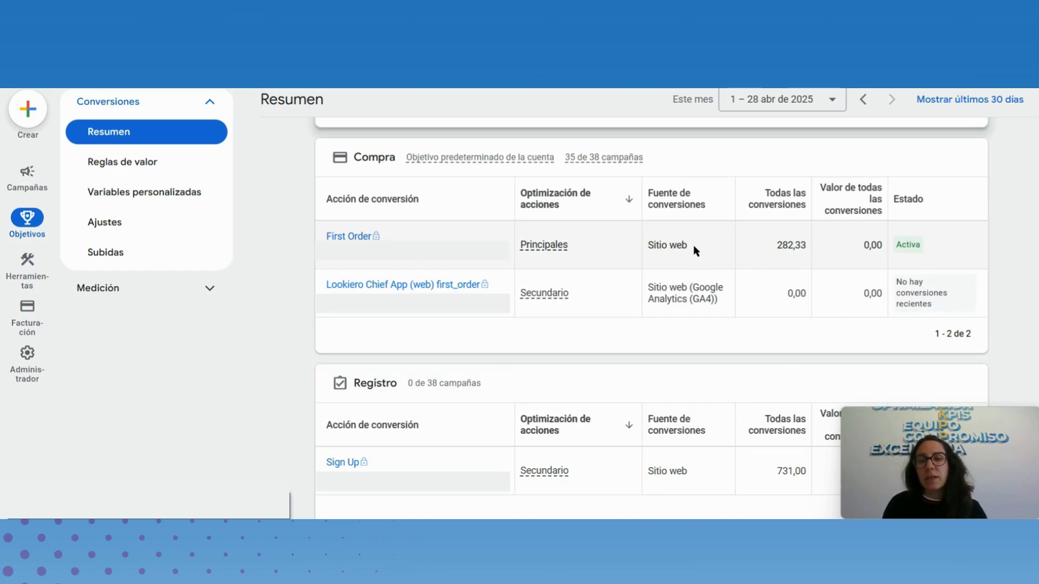
left_click_drag(654, 291, 717, 302)
- Examine the conversion sources in the remaining goals, including mobile apps, YouTube-hosted and Google Analytics (GA4) actions
scroll(716, 304, "down", 4)
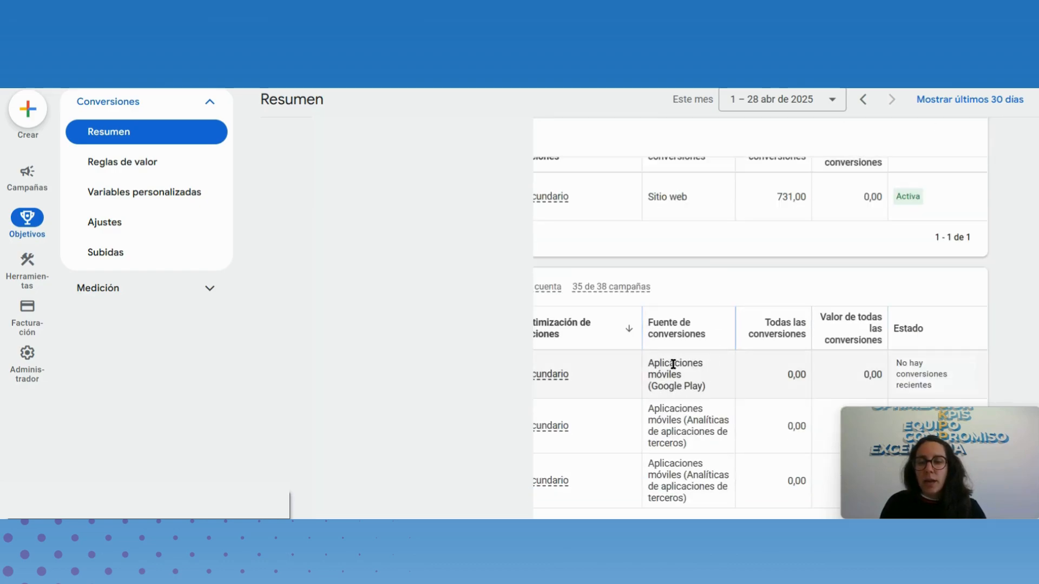
left_click_drag(673, 364, 696, 385)
scroll(697, 378, "down", 5)
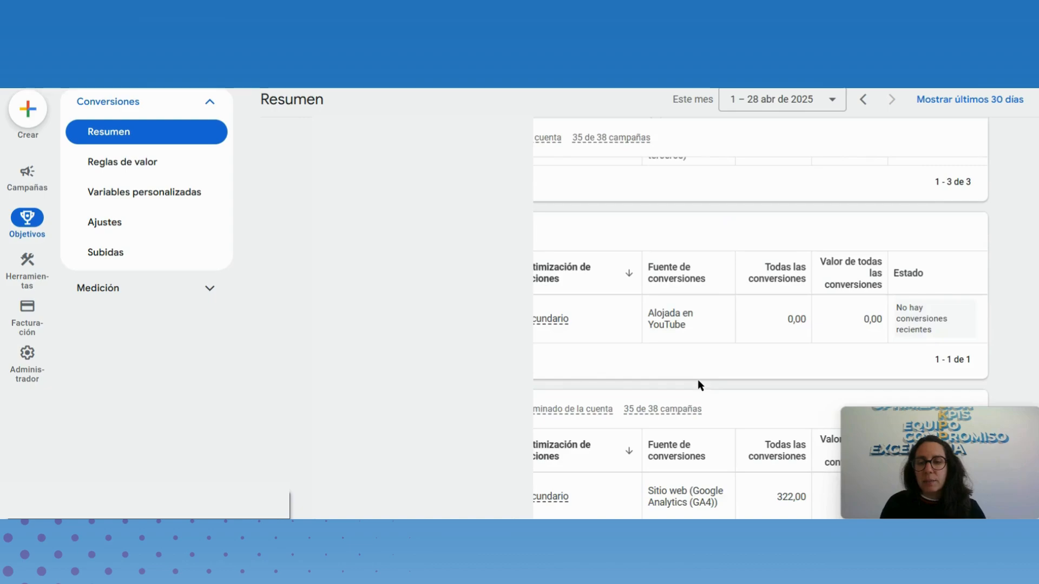
left_click_drag(648, 313, 697, 329)
scroll(699, 346, "down", 3)
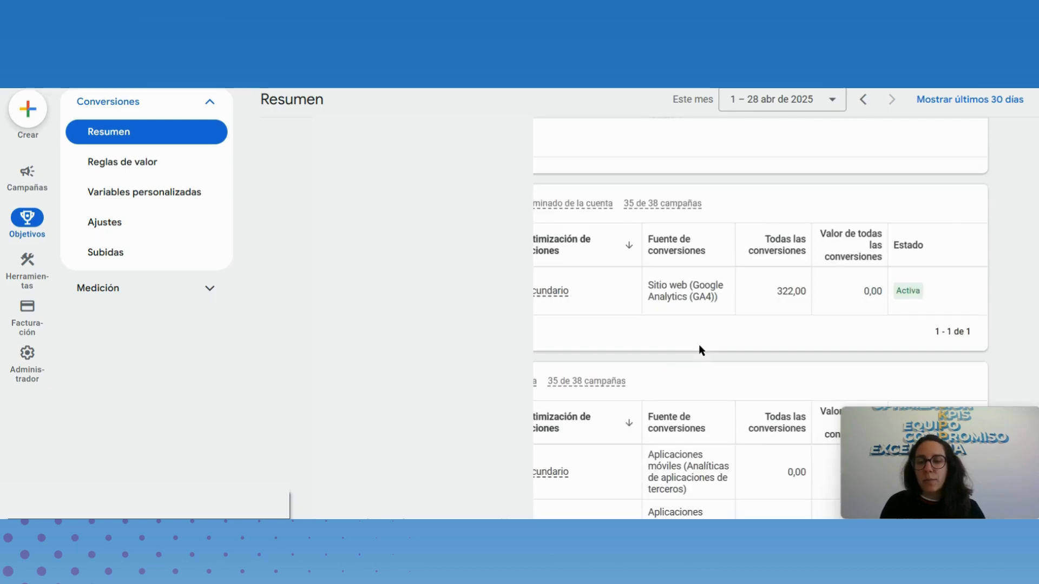
scroll(699, 347, "up", 6)
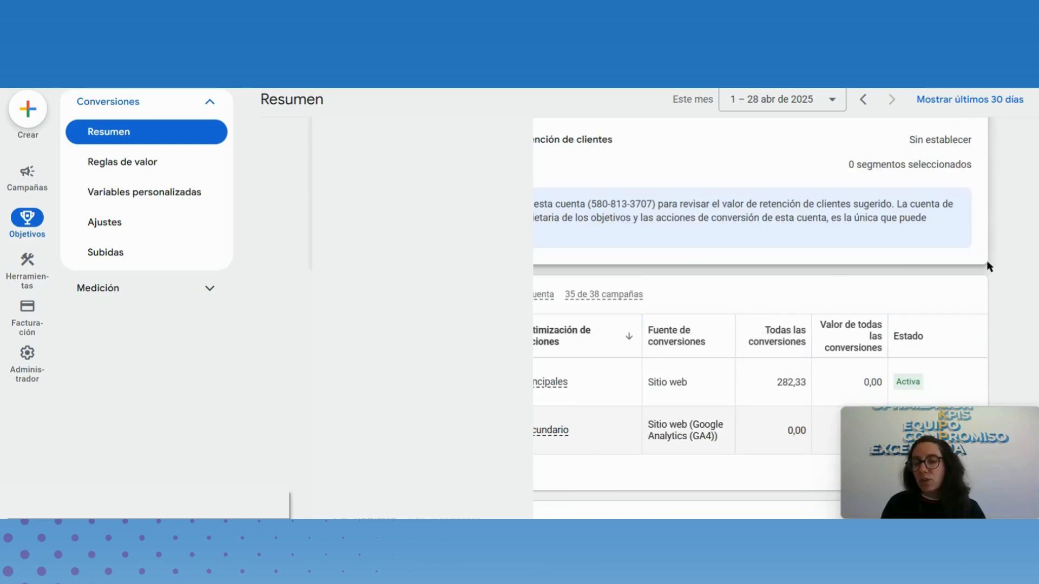
scroll(894, 261, "down", 1)
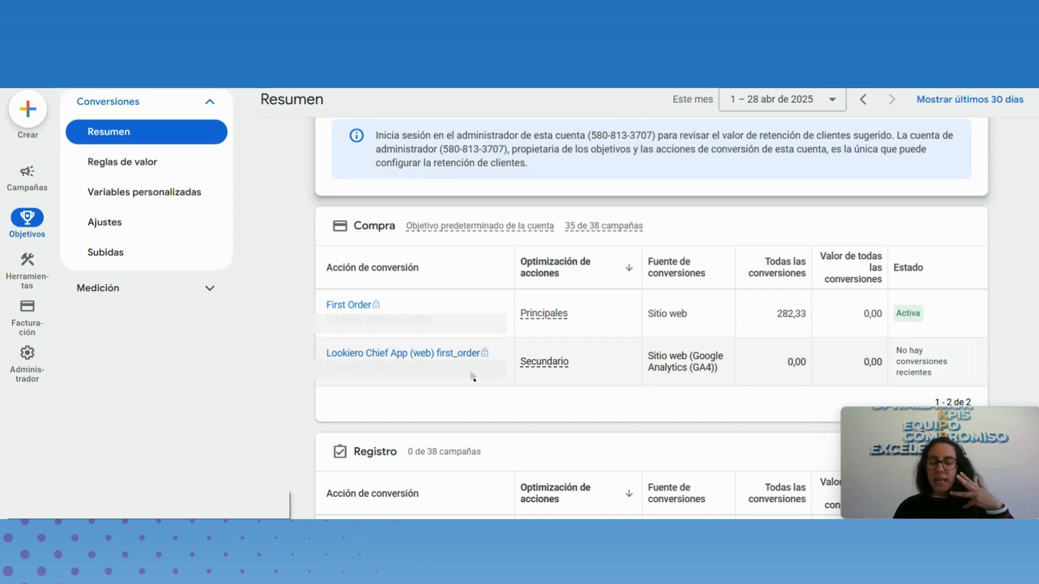
scroll(563, 422, "down", 15)
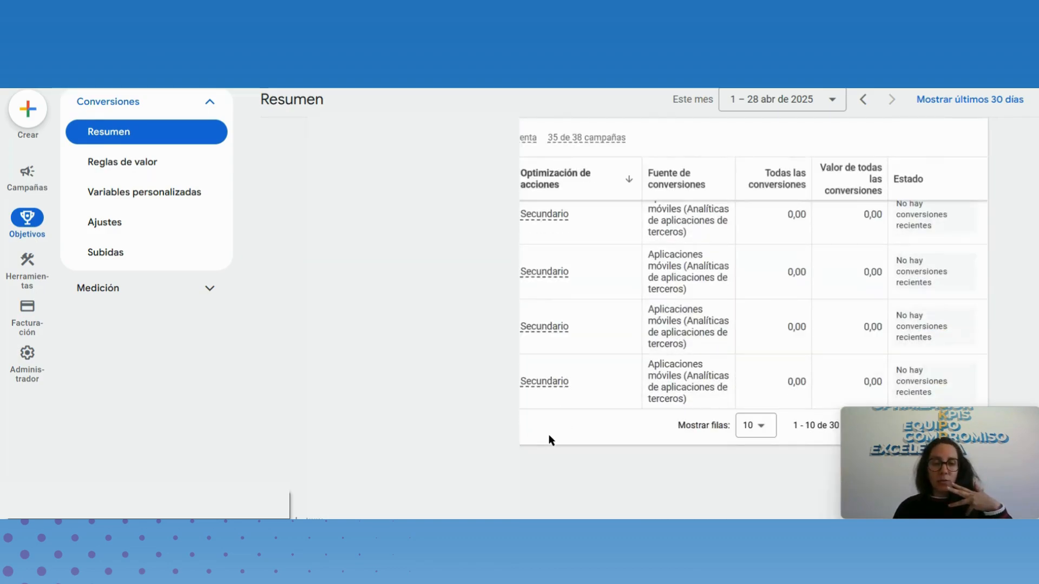
scroll(573, 363, "up", 10)
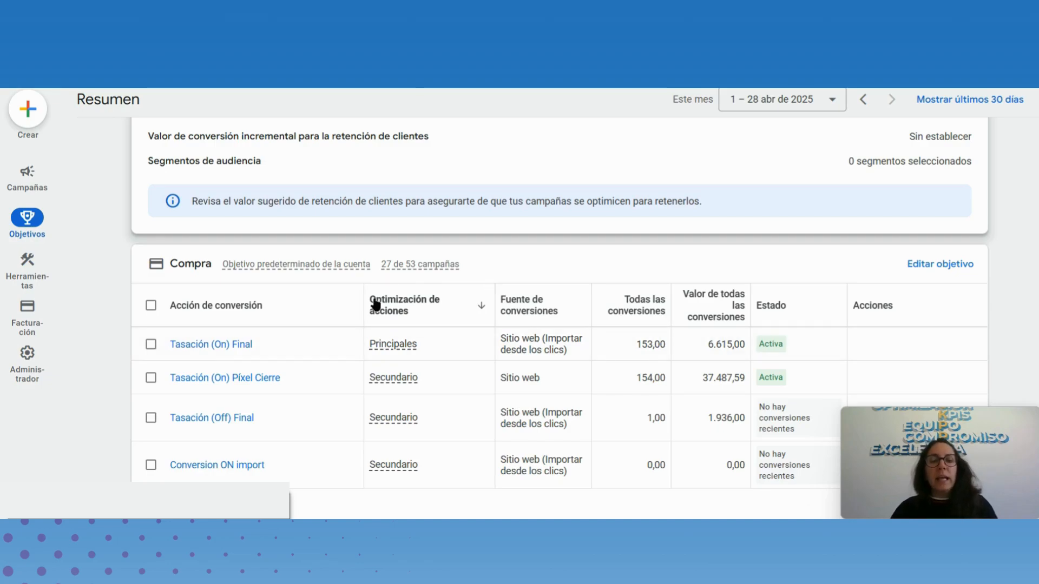
- Check the value, count and post-click conversion window in the Tasación (On) Final details, then return to the goals summary
left_click(230, 345)
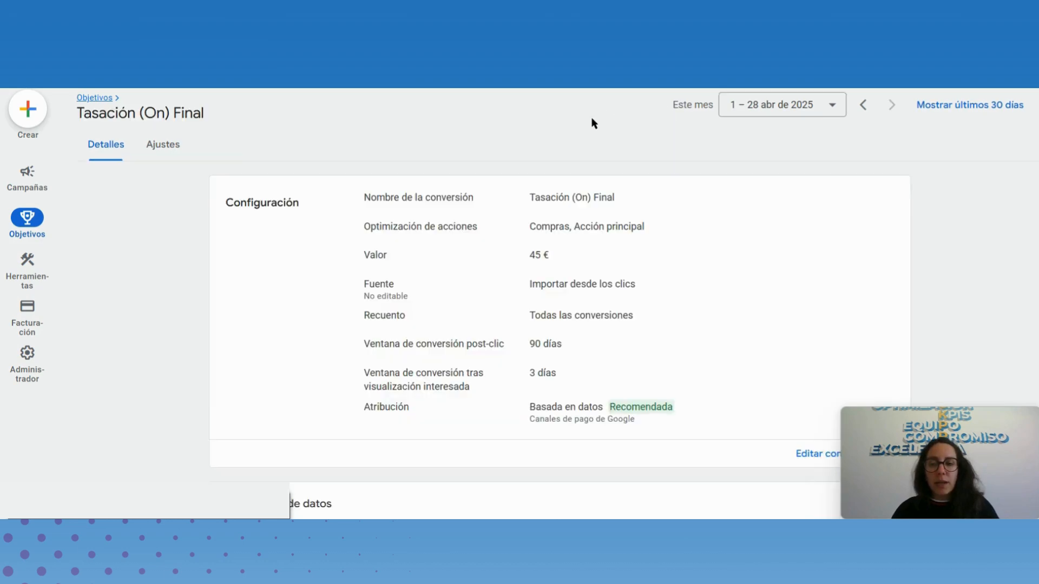
left_click_drag(567, 255, 510, 260)
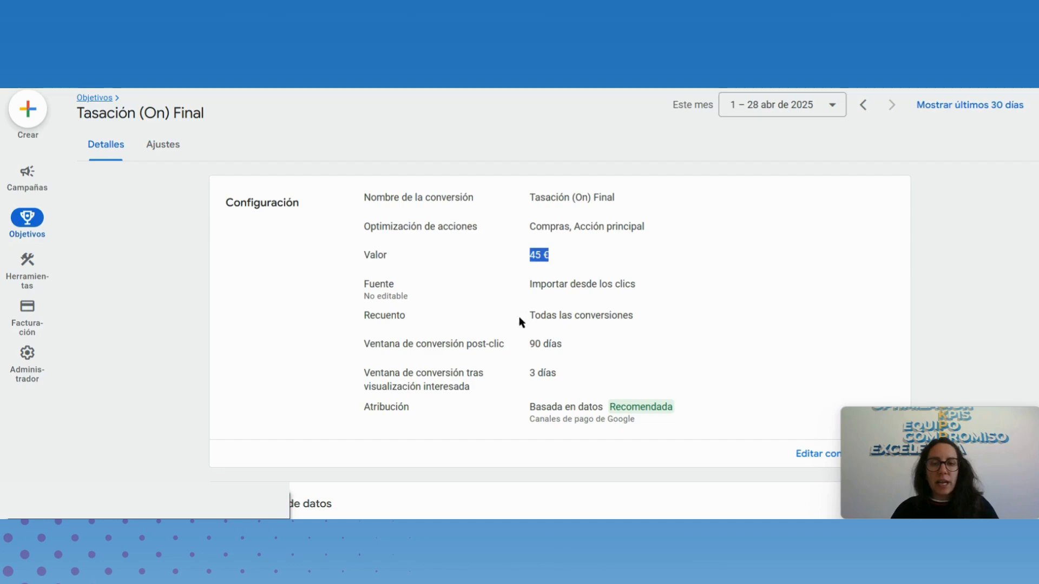
left_click_drag(637, 314, 505, 353)
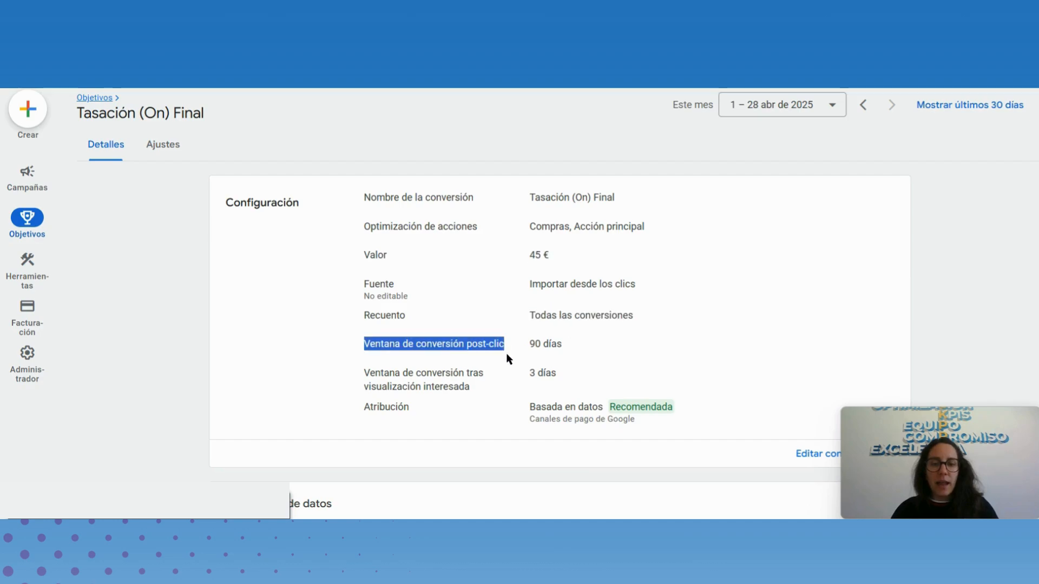
left_click_drag(365, 317, 647, 324)
left_click(648, 326)
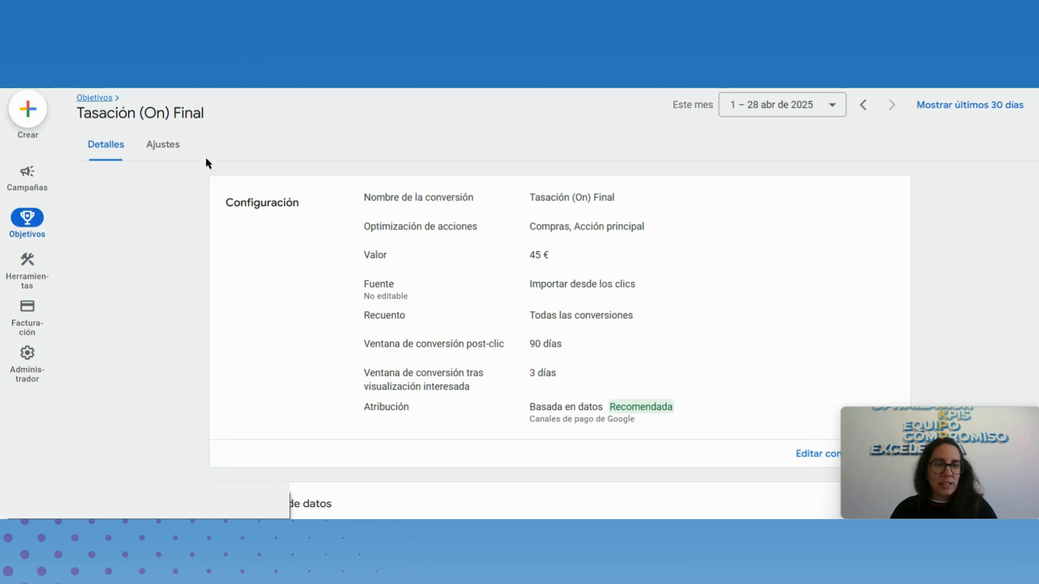
left_click(95, 103)
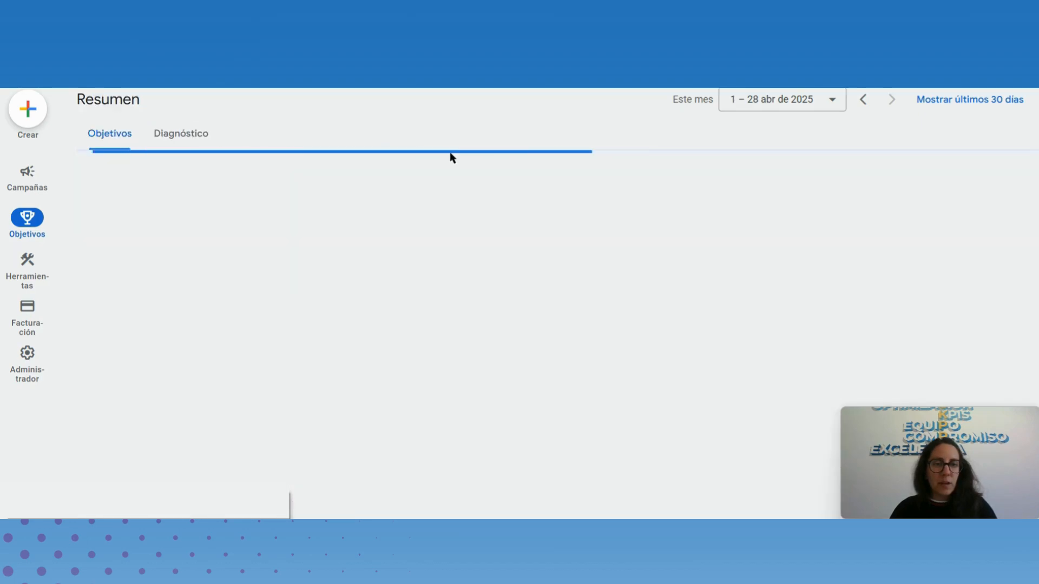
- Inspect the editable settings of the Tasación (On) Final conversion action, then go back to the Compra goal in the summary
scroll(529, 171, "down", 5)
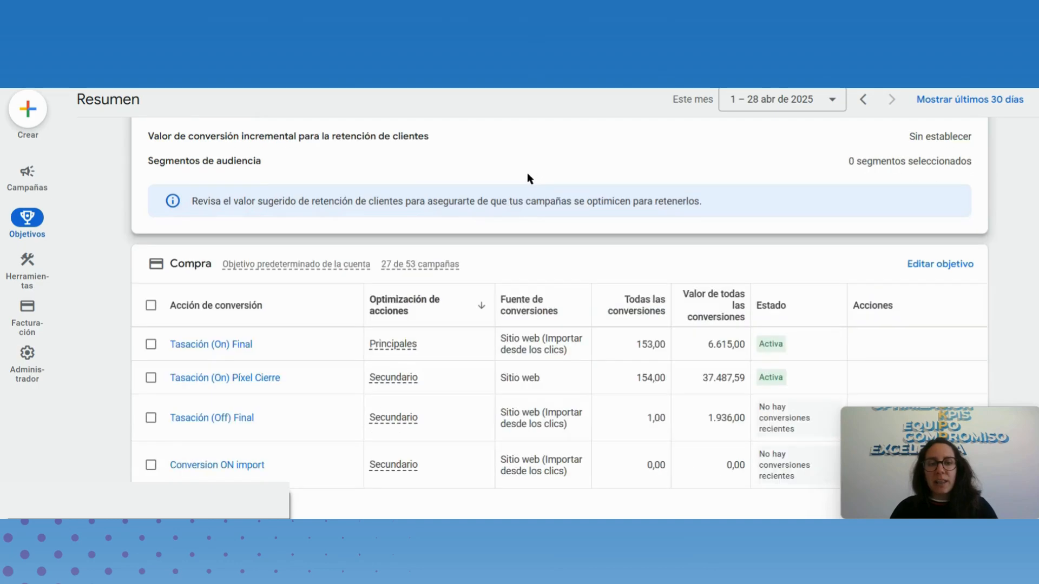
left_click(230, 349)
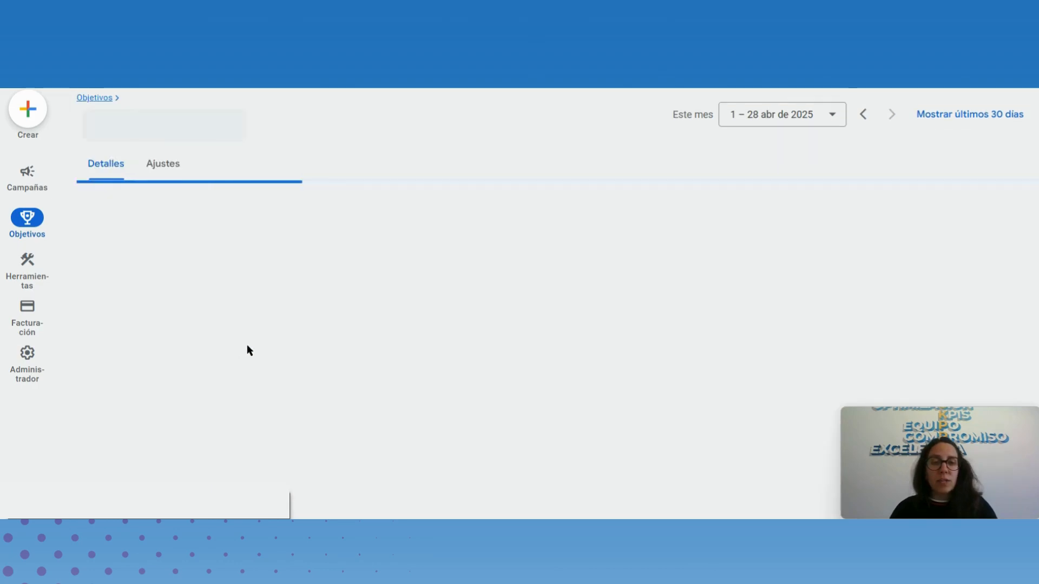
left_click(199, 158)
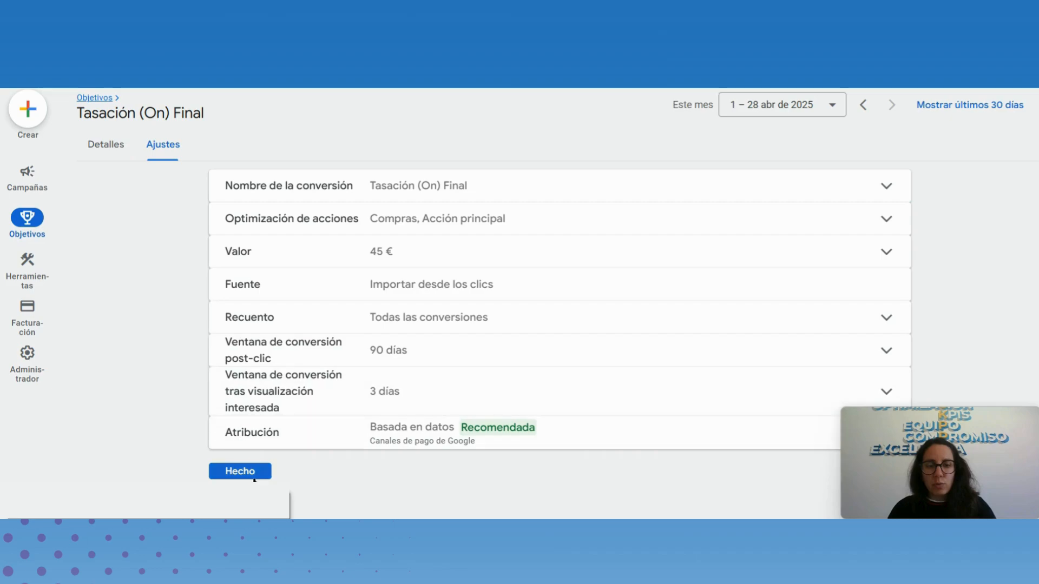
left_click(111, 147)
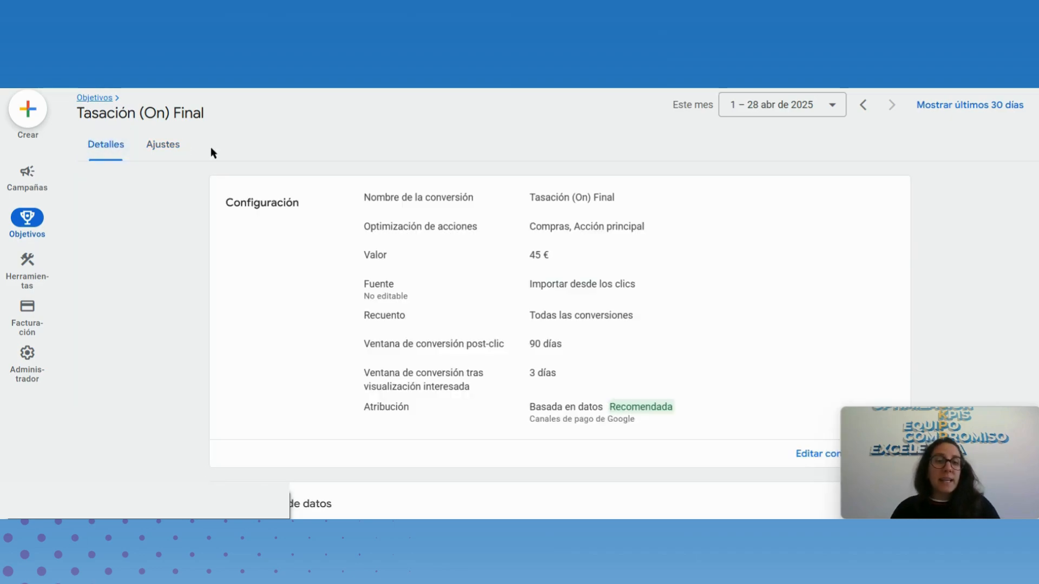
left_click(99, 99)
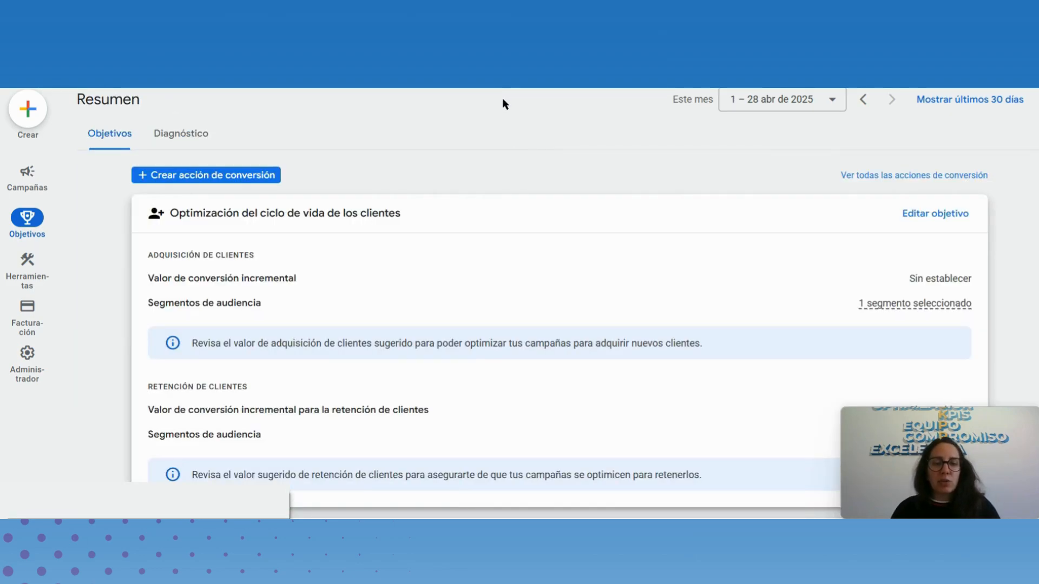
scroll(502, 99, "down", 5)
scroll(502, 106, "down", 1)
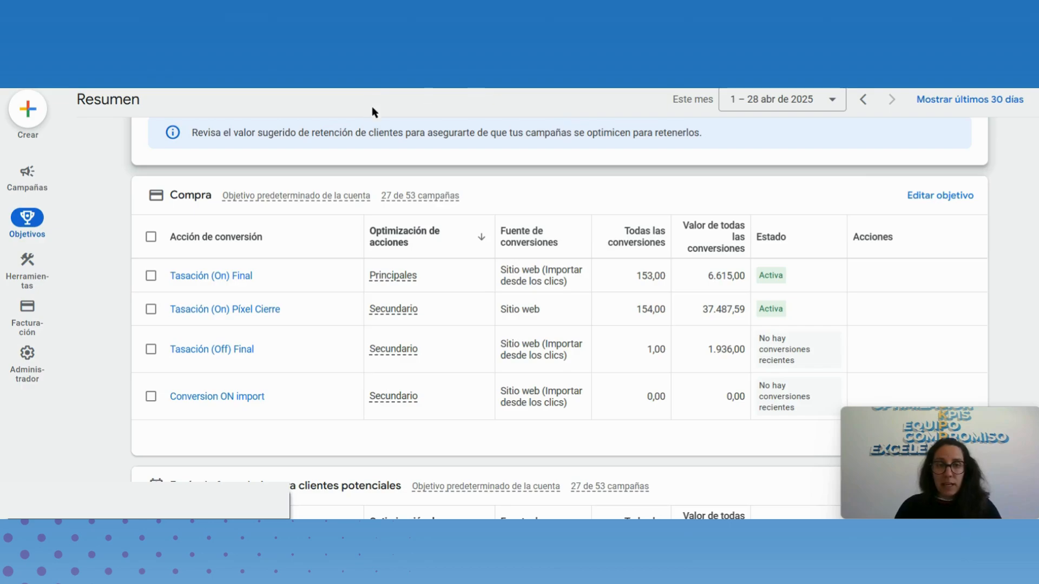
- Review the goals diagnostics overview for offline conversions, enhanced conversions and consent mode, hiding the introductory card
scroll(373, 110, "up", 5)
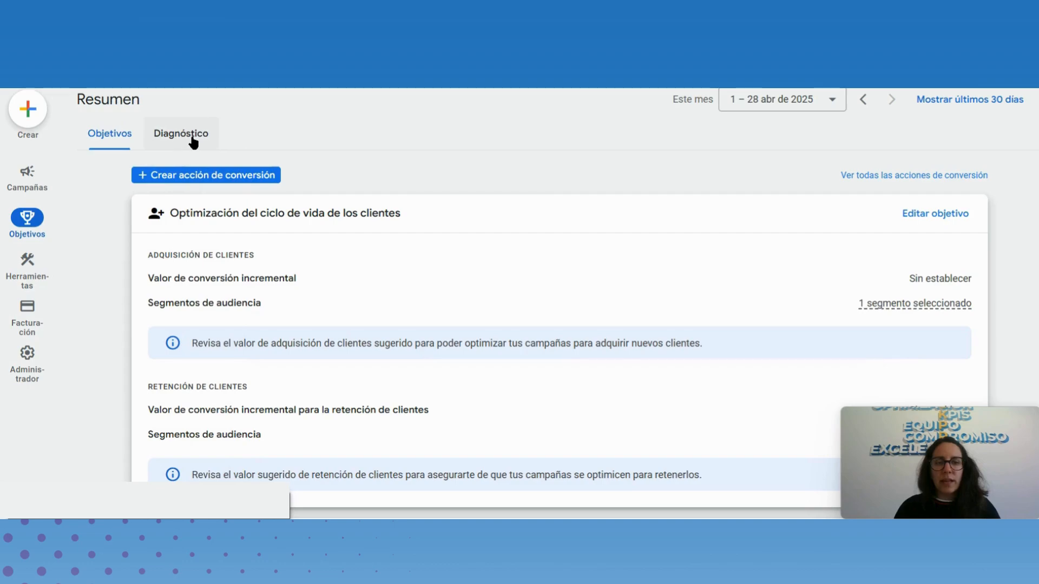
left_click(189, 142)
scroll(597, 175, "down", 2)
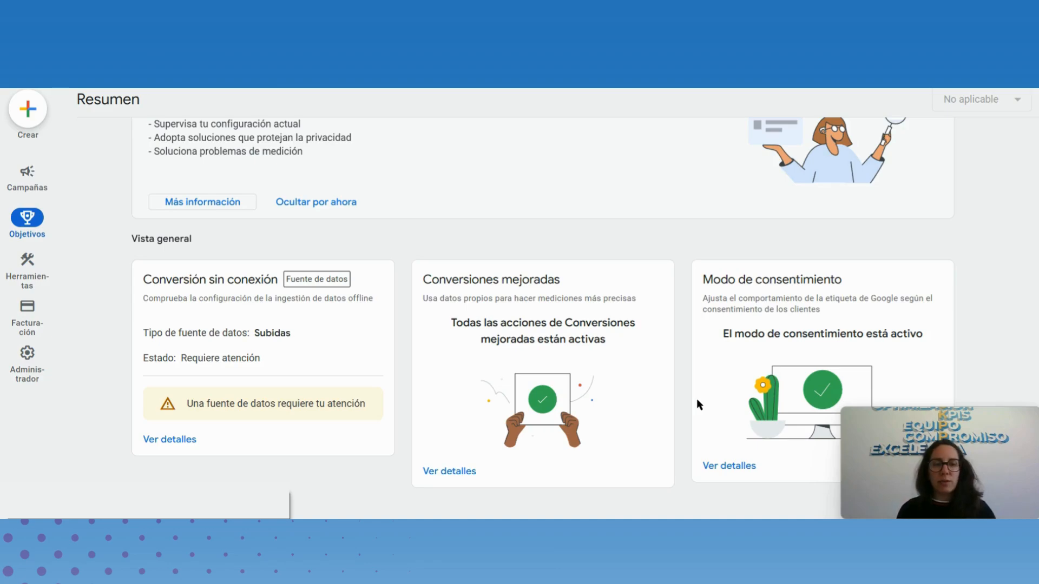
left_click(292, 204)
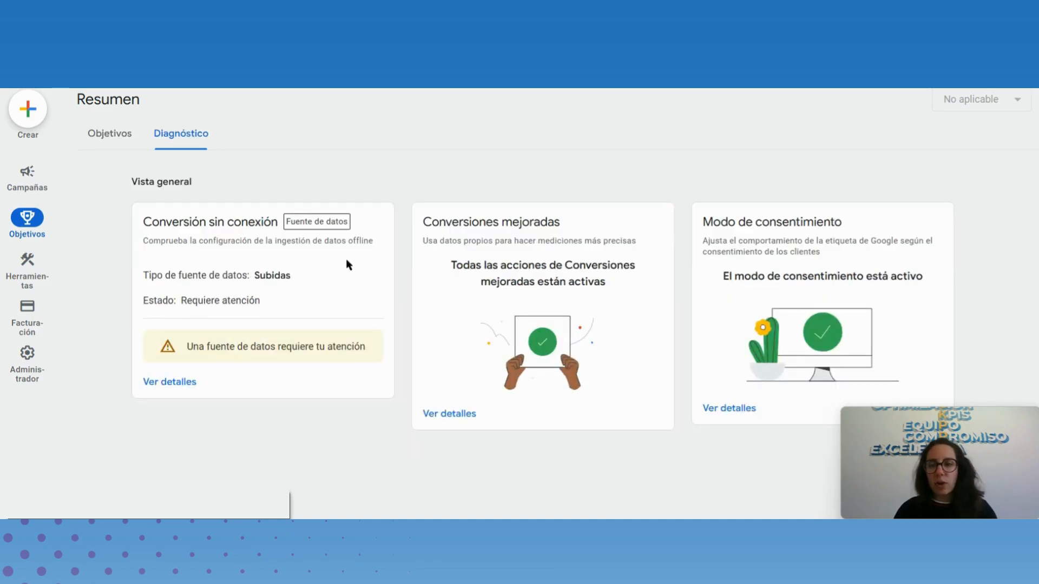
- Return to the goals summary and check the status details of Tasación (Off) Final and Tasación (On) Píxel Cierre under Compra
left_click(106, 134)
scroll(651, 264, "down", 5)
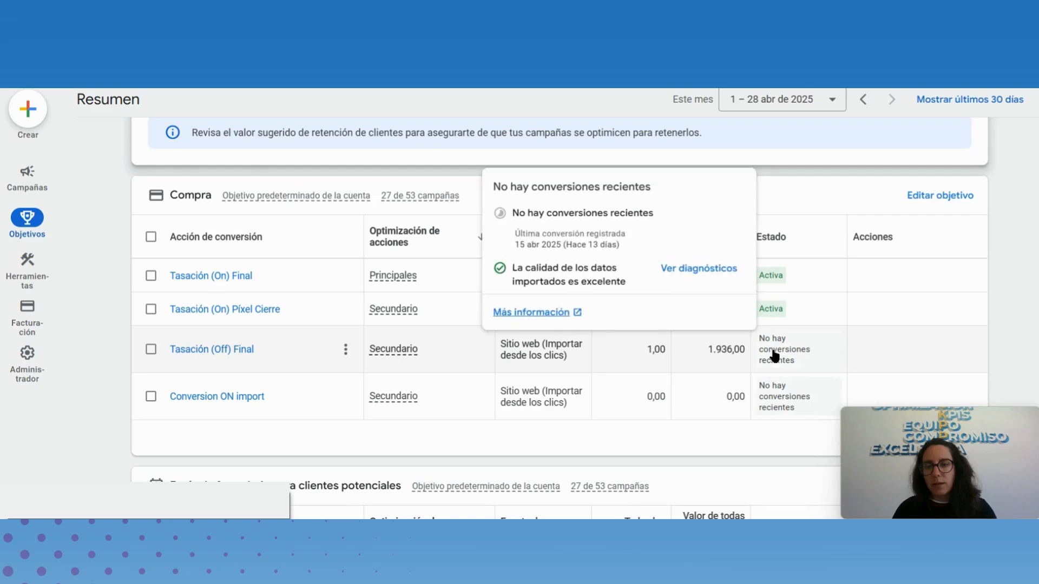
mouse_move(778, 316)
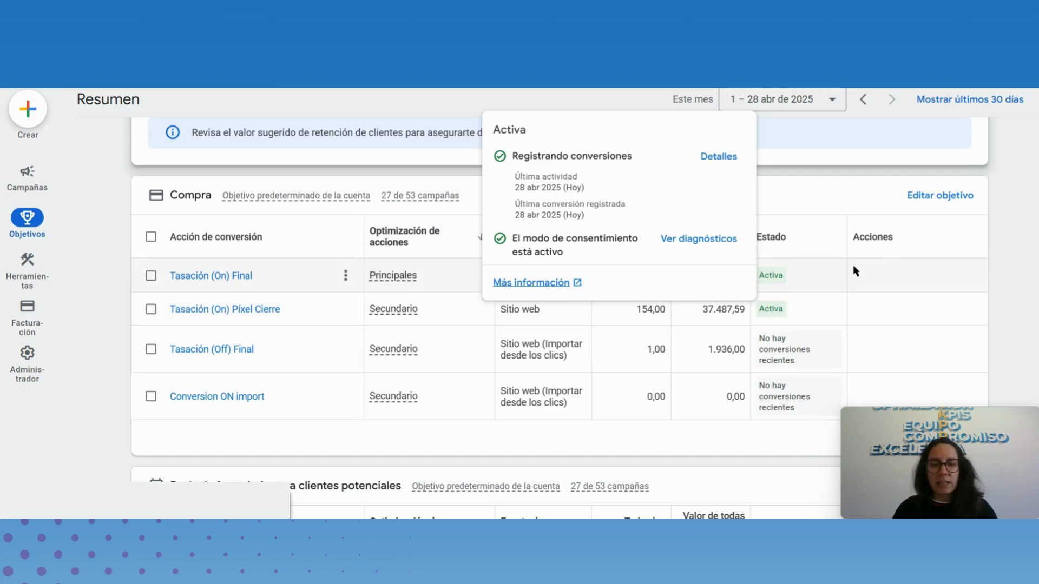
- Inspect the configuration of Tasación (On) Píxel Cierre and the web pages recording its conversions, then return to the goals summary
scroll(921, 239, "down", 1)
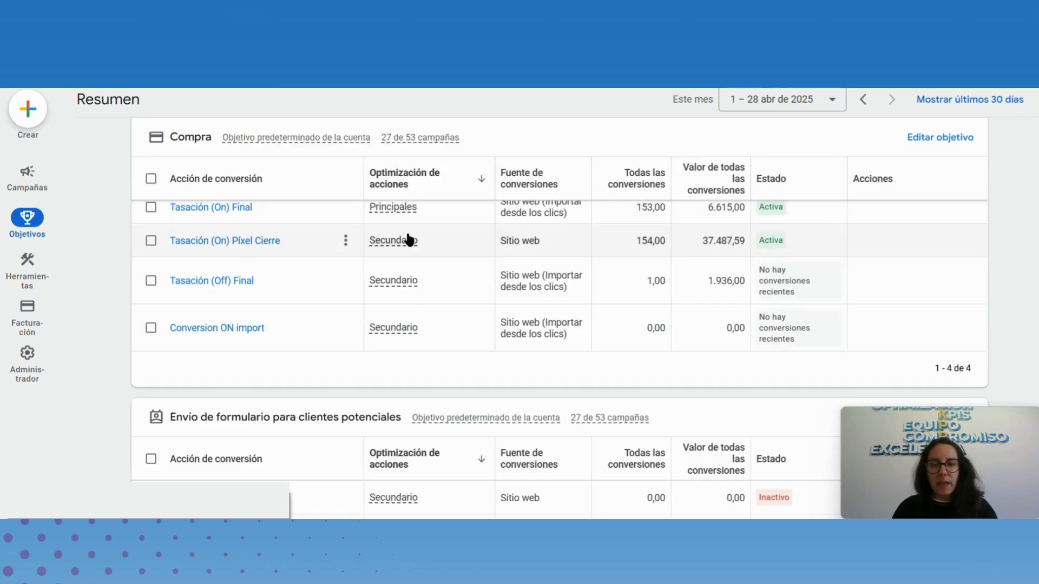
left_click(242, 241)
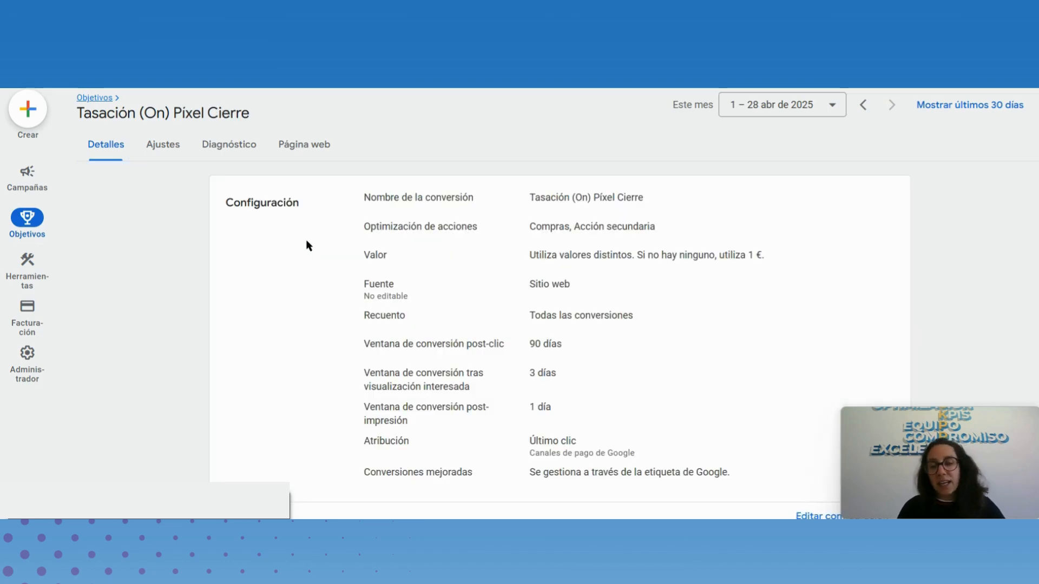
left_click(304, 144)
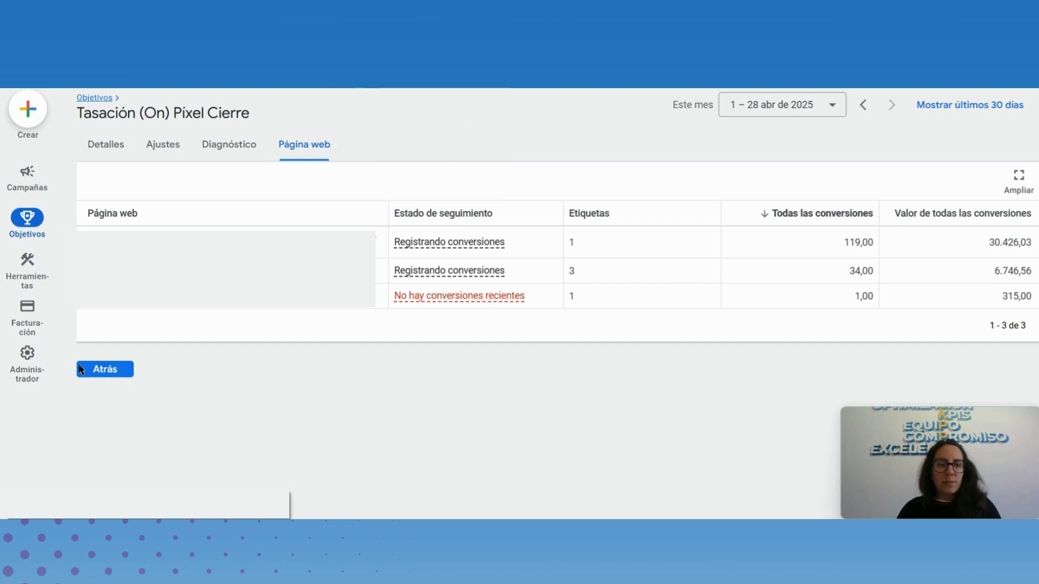
left_click(95, 98)
- Expand the custom goals and check the number of conversion actions and the list of campaigns using the Lead Scoring goal
scroll(429, 325, "down", 15)
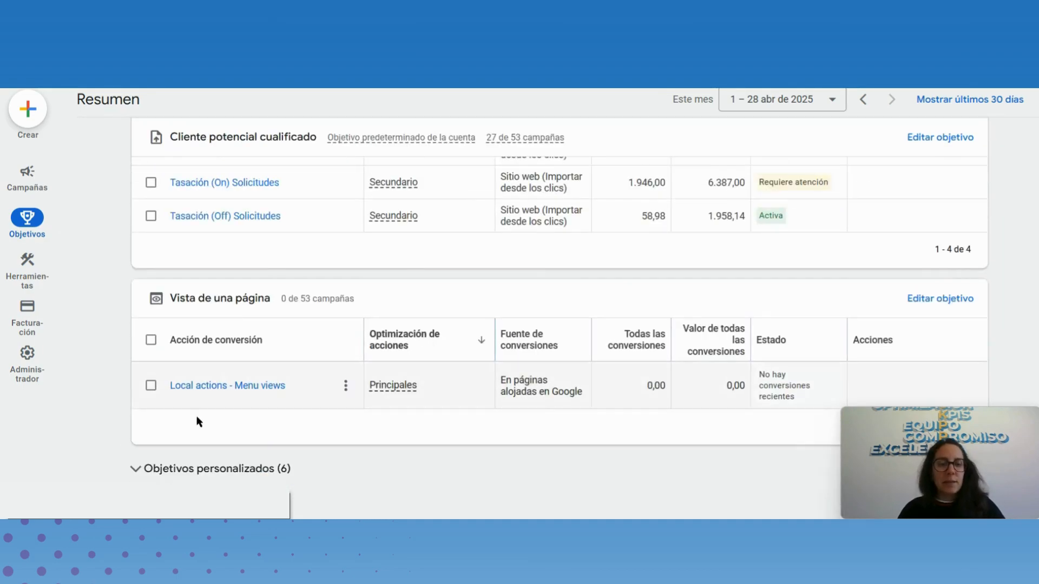
left_click(167, 467)
scroll(452, 322, "down", 5)
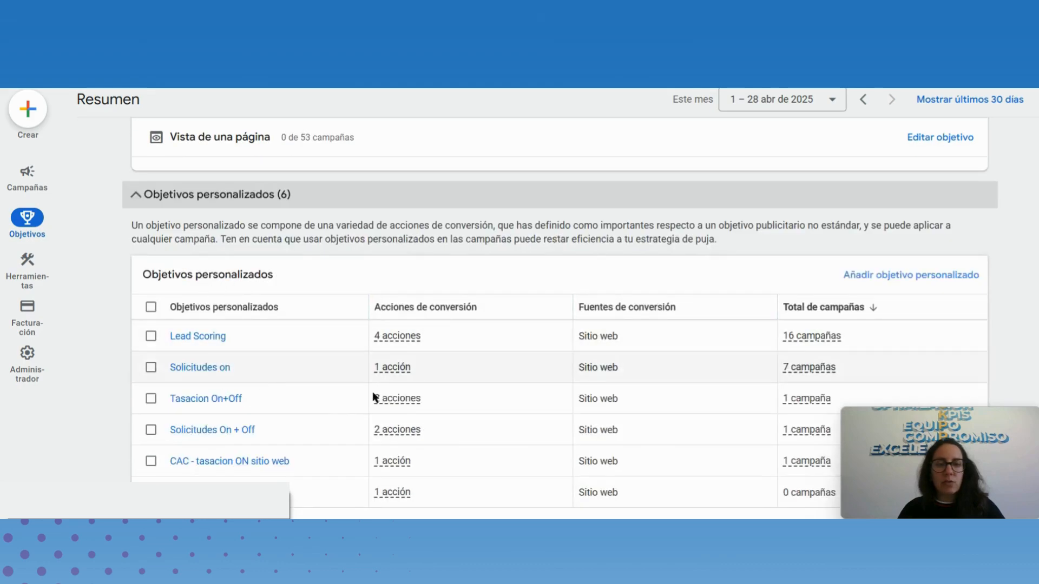
left_click_drag(430, 336, 371, 338)
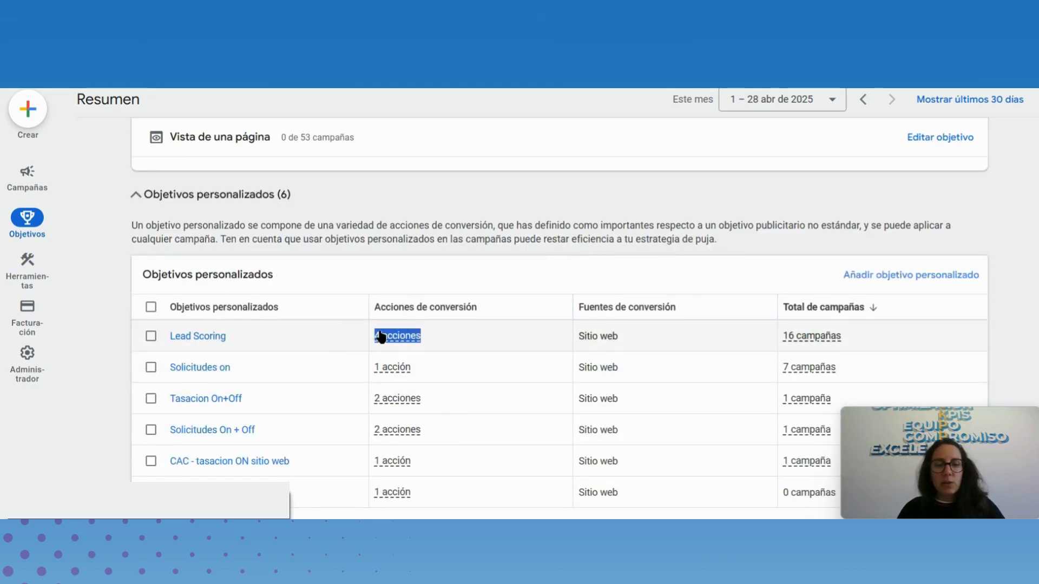
left_click_drag(863, 337, 771, 335)
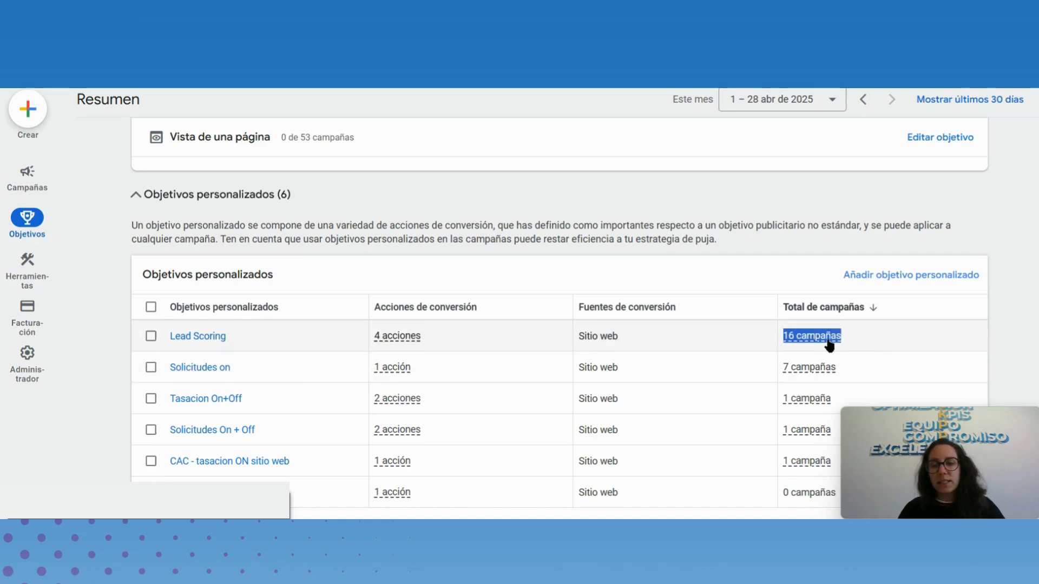
mouse_move(829, 346)
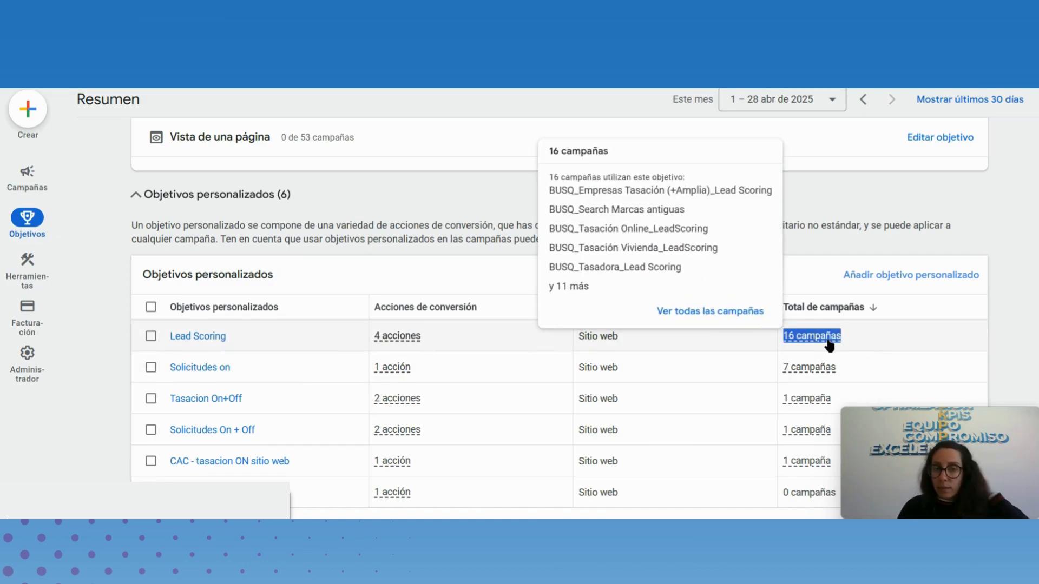